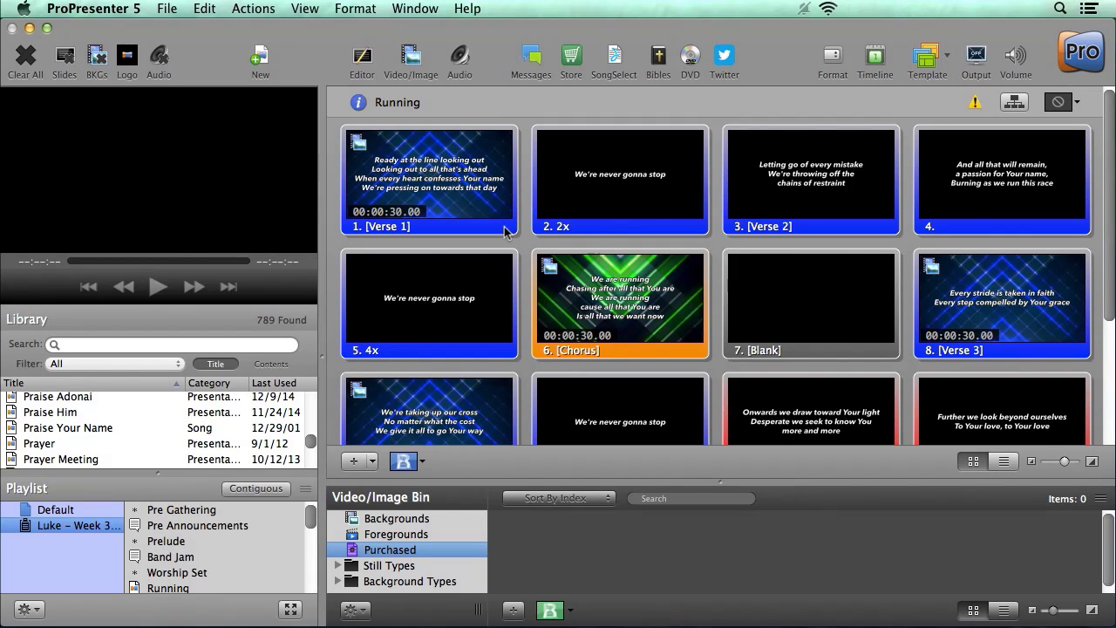
- Open ProPresenter Preferences to the Cloud tab of the Sync settings
left_click(100, 7)
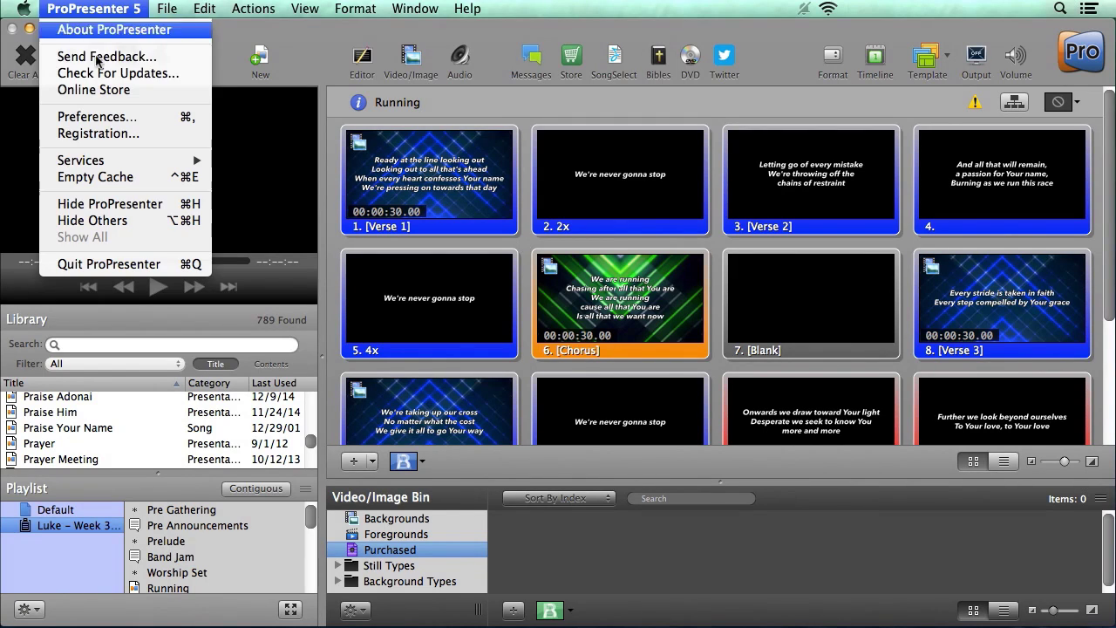
left_click(123, 122)
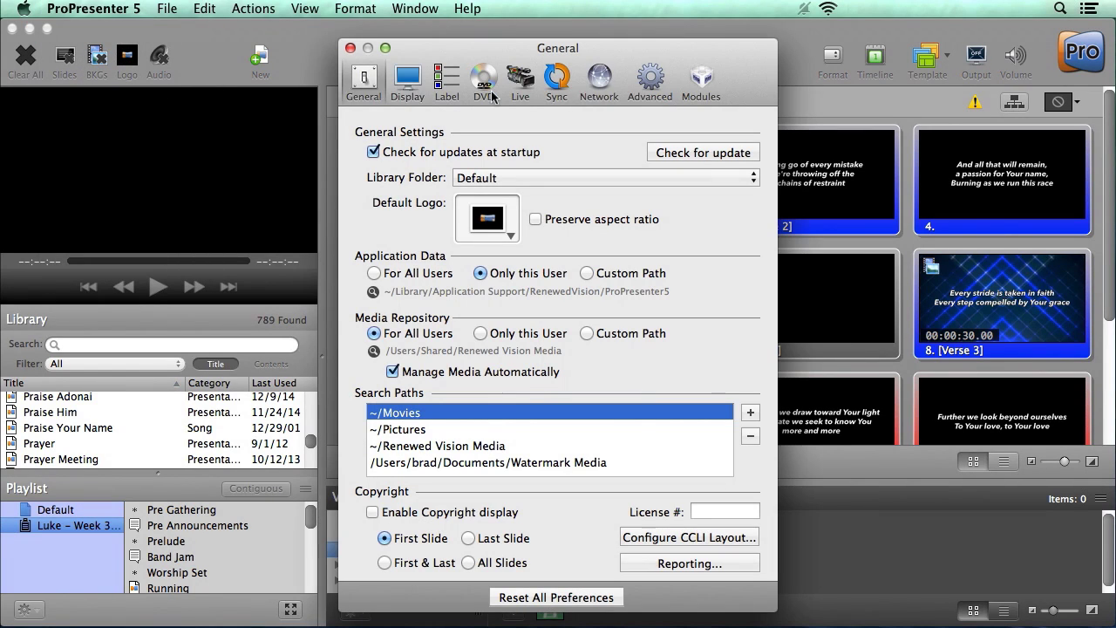
left_click(558, 80)
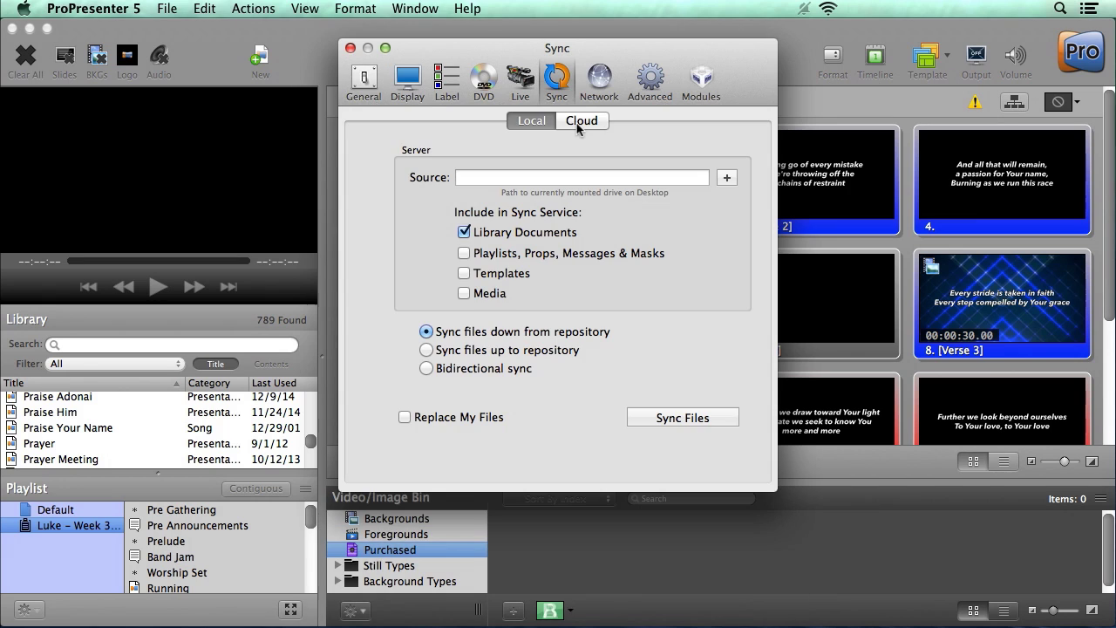
left_click(581, 122)
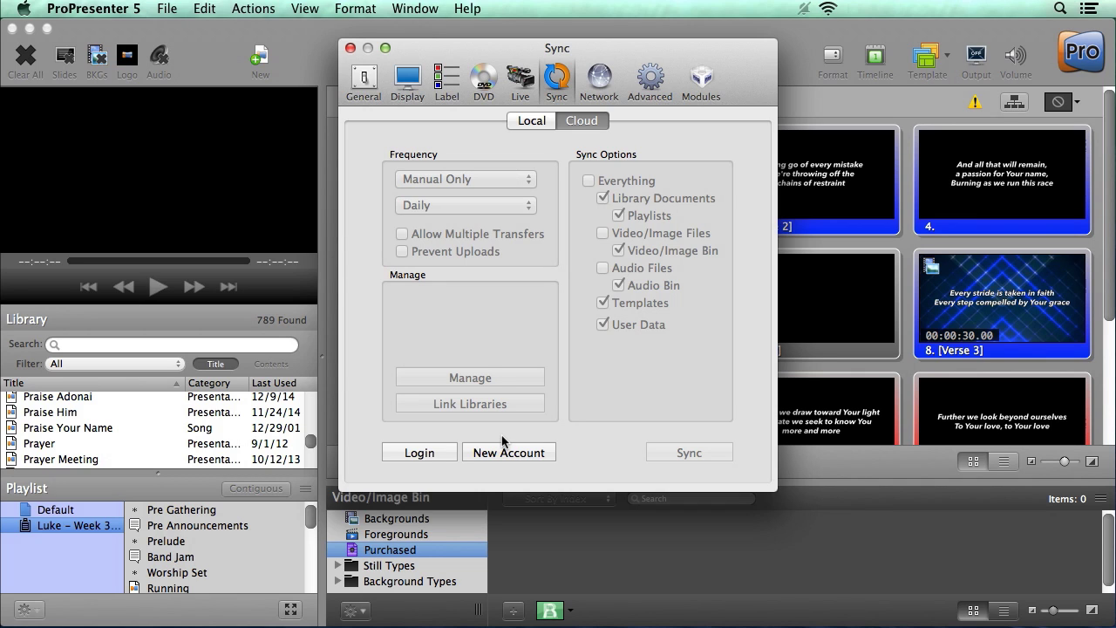
- Log in to ProPresenter Cloud with the account username and pasted password
left_click(427, 454)
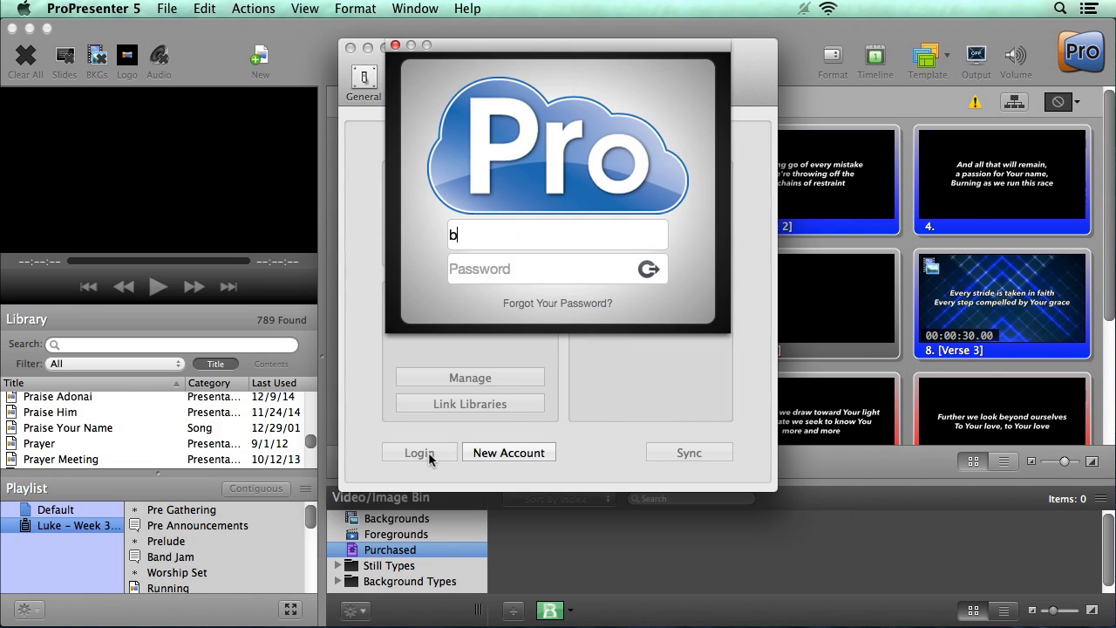
key("Tab")
key("super+v")
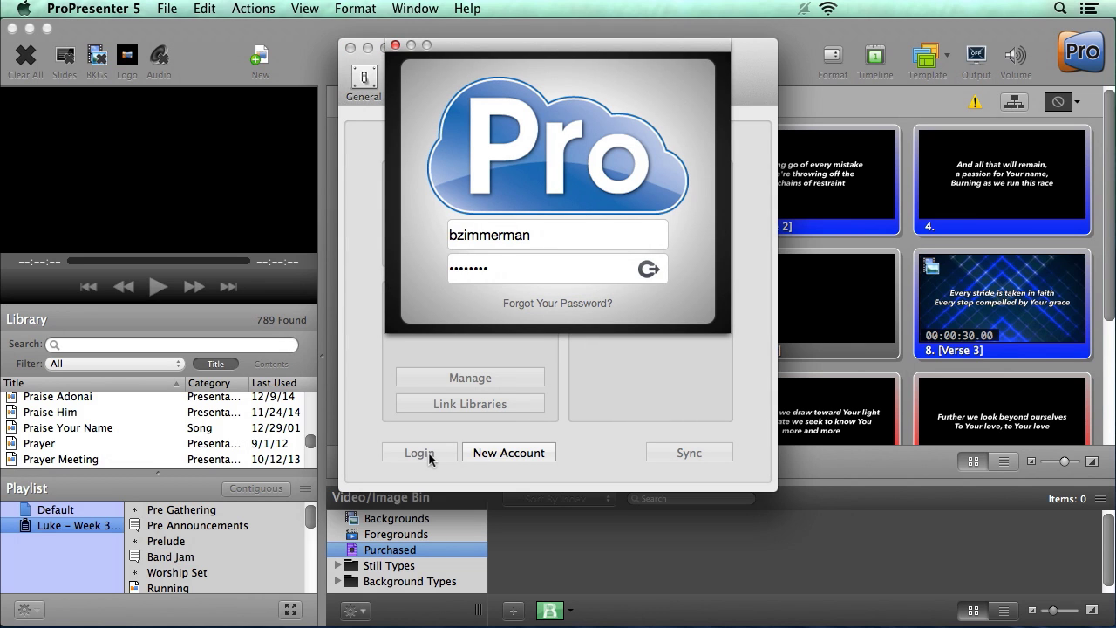
key("Return")
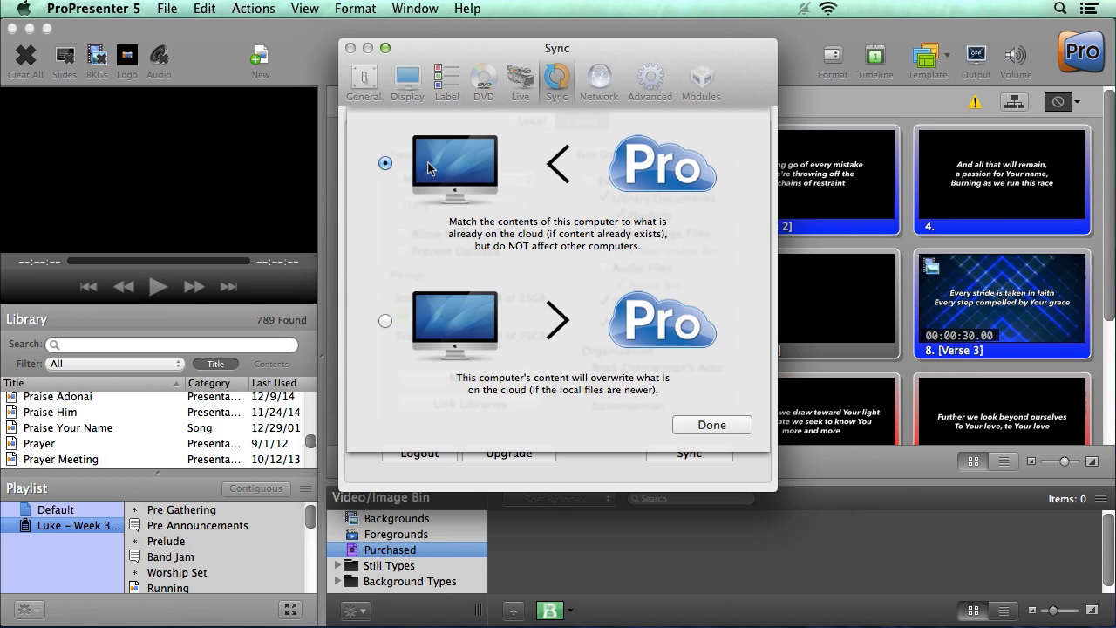
- Set the sync direction so this computer overwrites the cloud, and confirm with Done
left_click(385, 321)
left_click(712, 426)
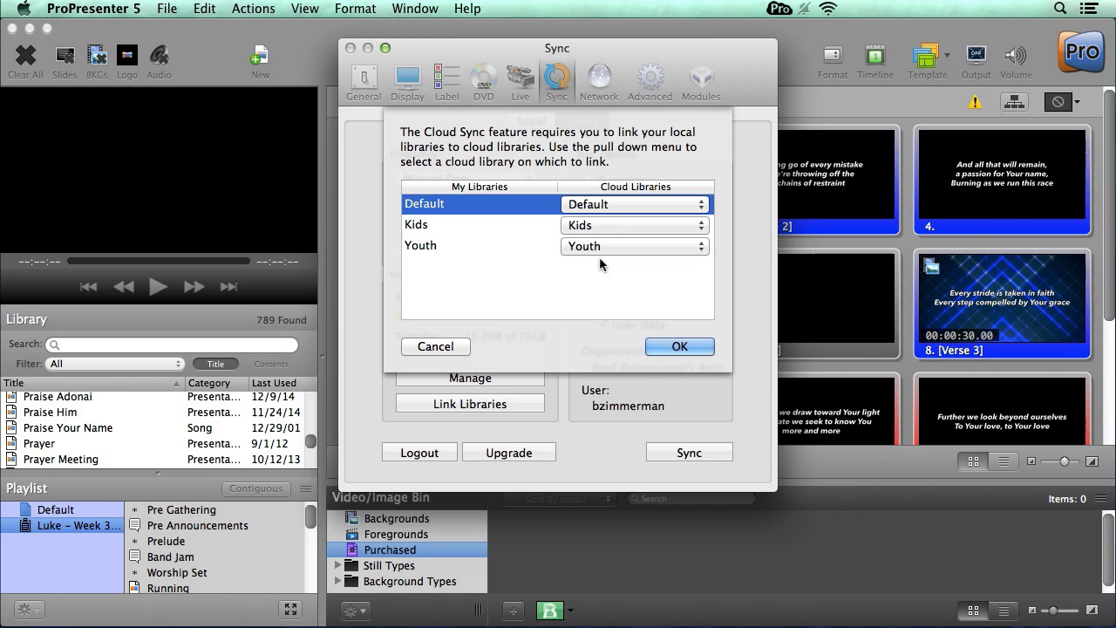
- Leave Default, Kids and Youth paired with their same-named cloud libraries and accept the links
left_click(619, 205)
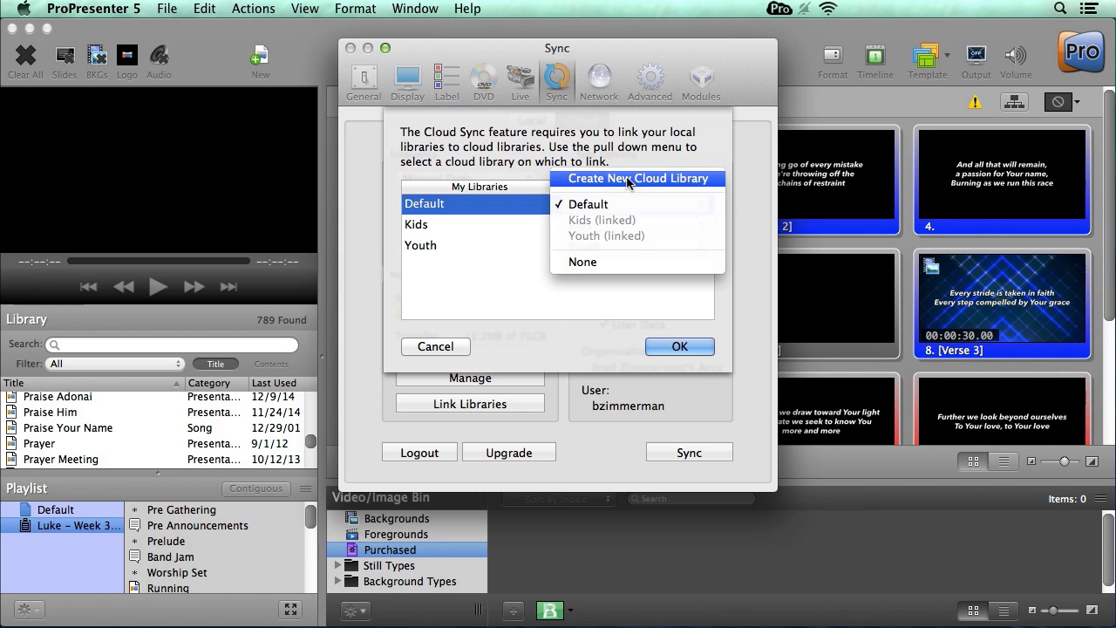
left_click(640, 167)
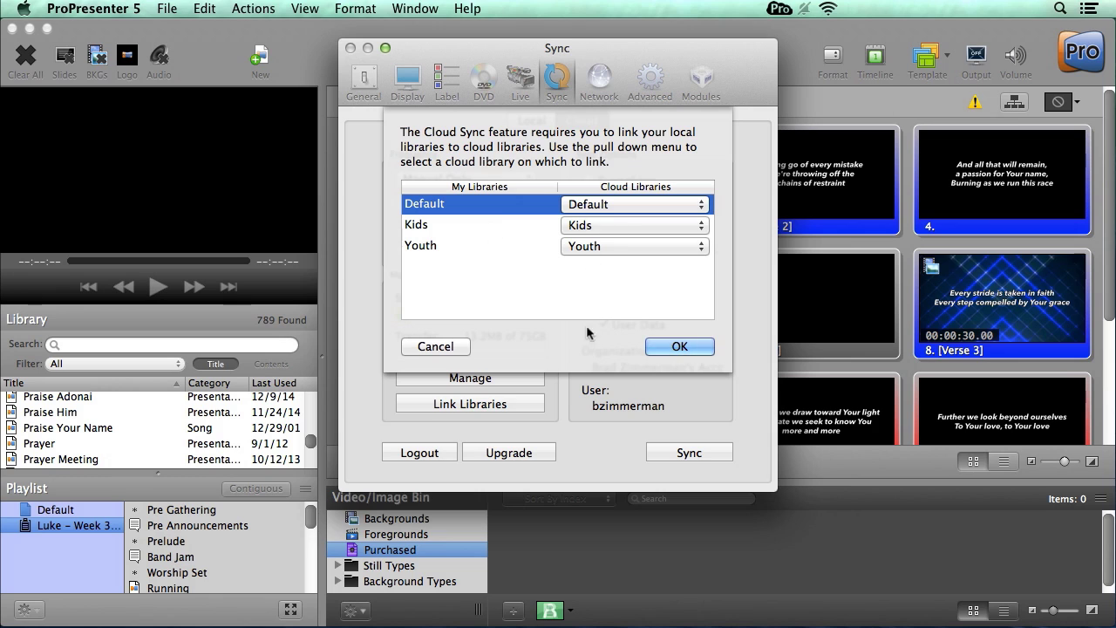
left_click(680, 348)
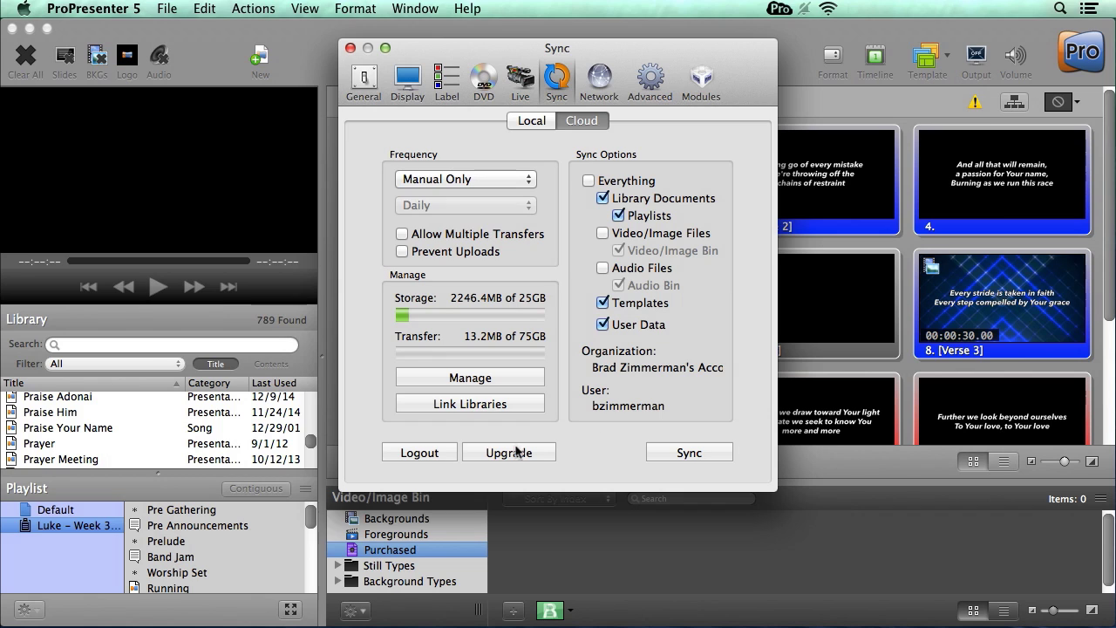
- Log out and back into the cloud account, then make this computer match the cloud
left_click(436, 453)
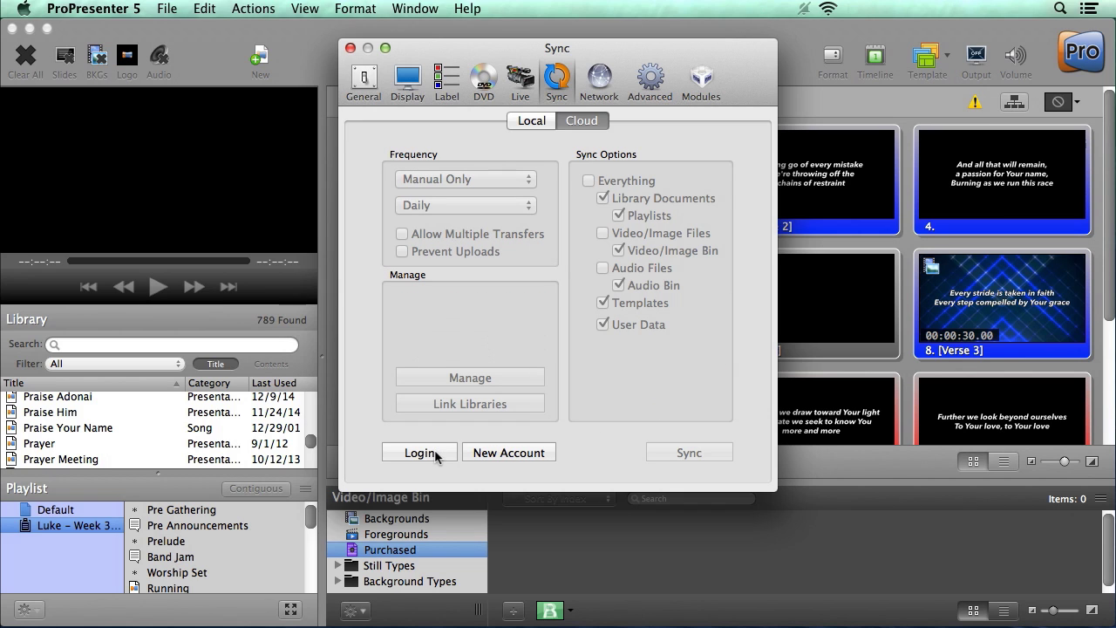
left_click(435, 449)
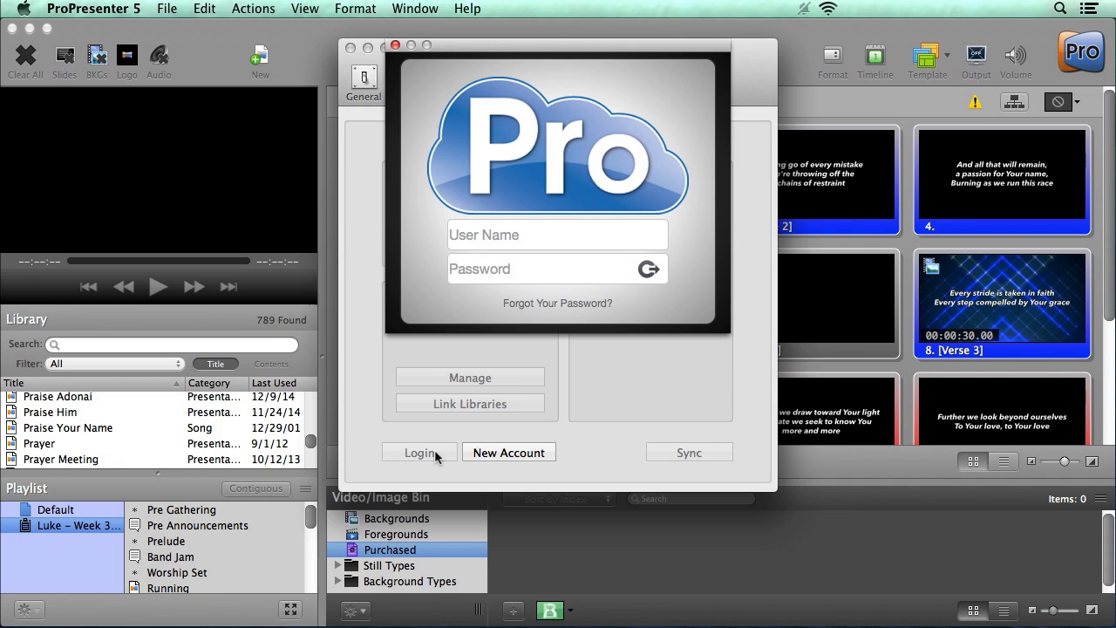
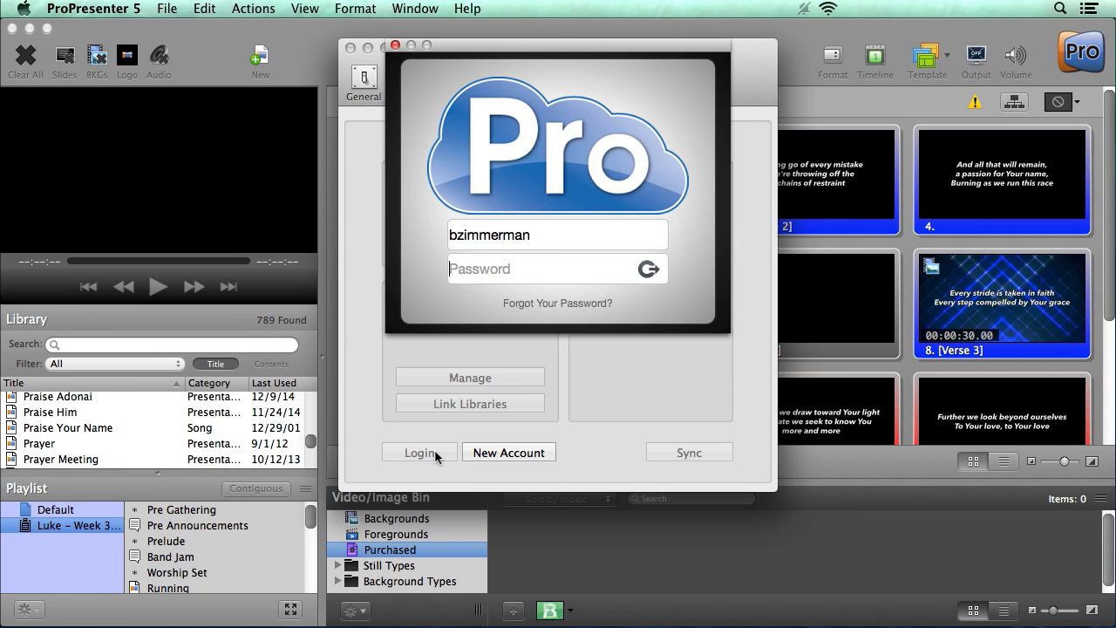
key("Tab")
type("********")
key("Return")
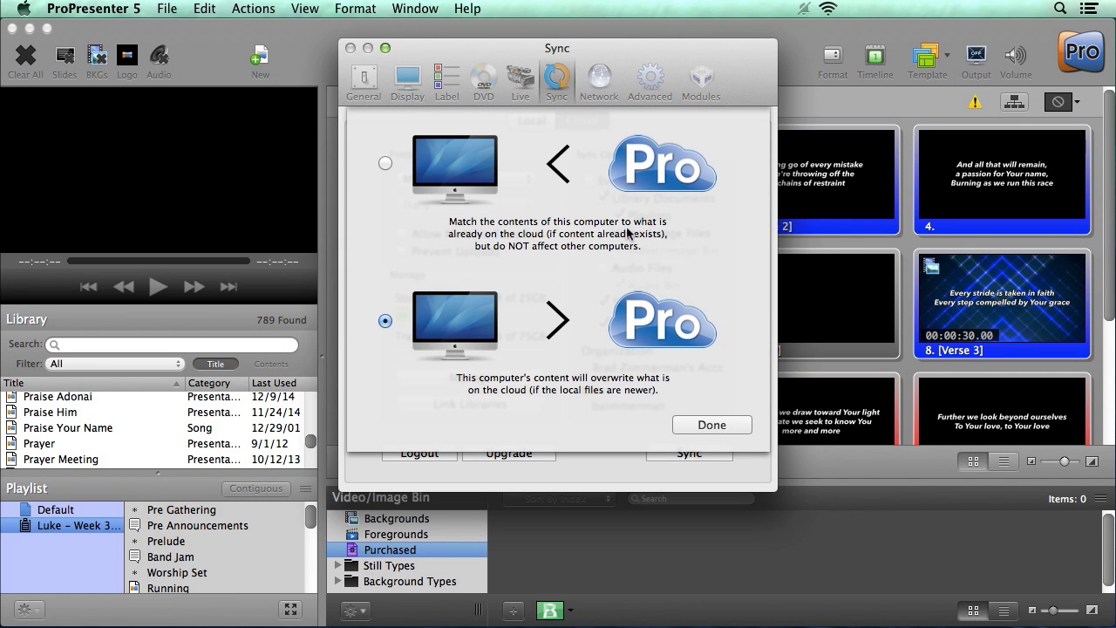
left_click(385, 164)
left_click(724, 428)
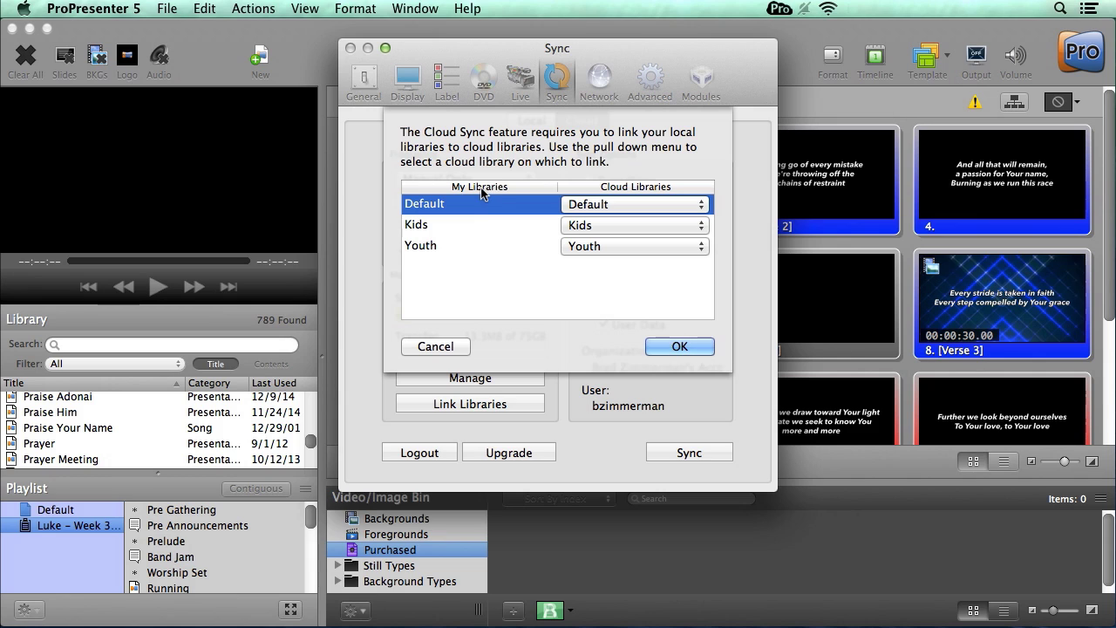
- Accept the library links with OK so the cloud sync runs
left_click(679, 347)
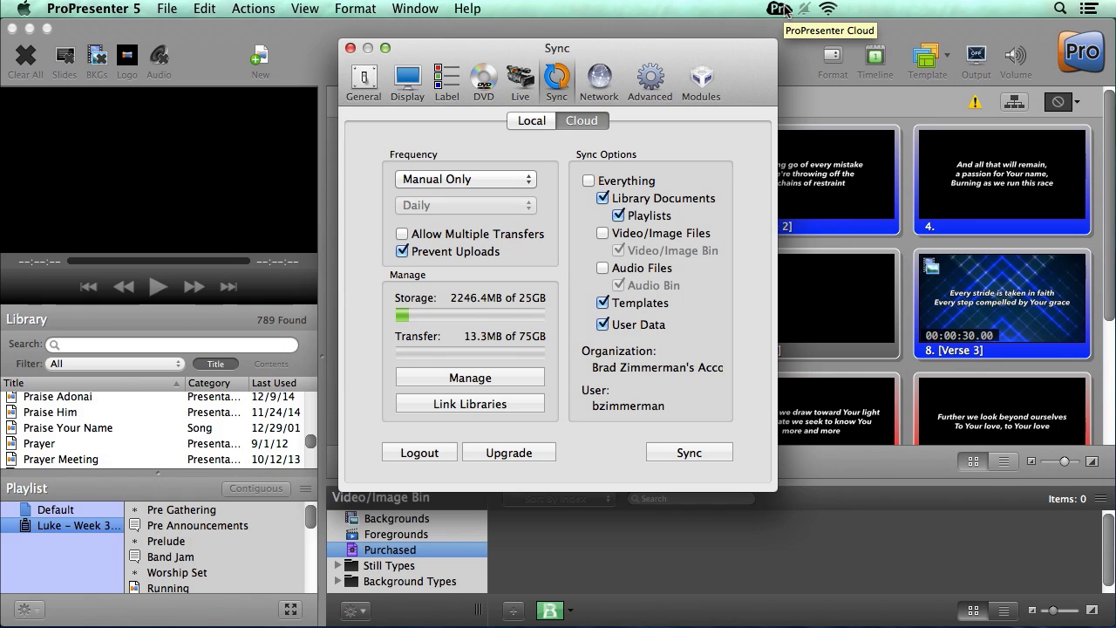
- Set sync Frequency to At Interval, Daily, leaving Allow Multiple Transfers unchecked
left_click(497, 179)
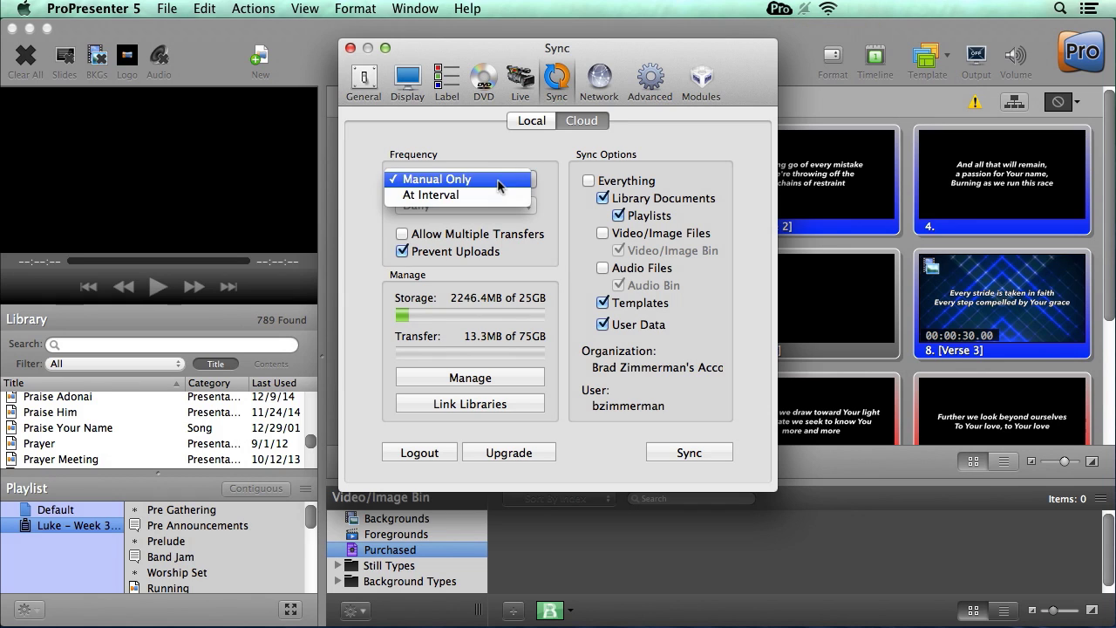
left_click(495, 195)
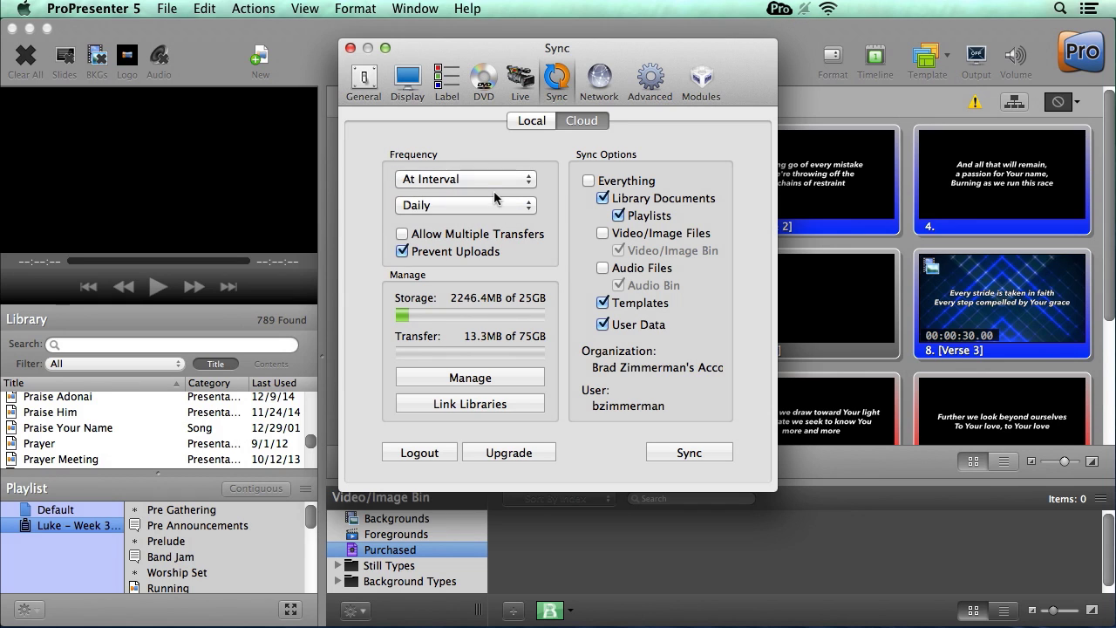
left_click(487, 207)
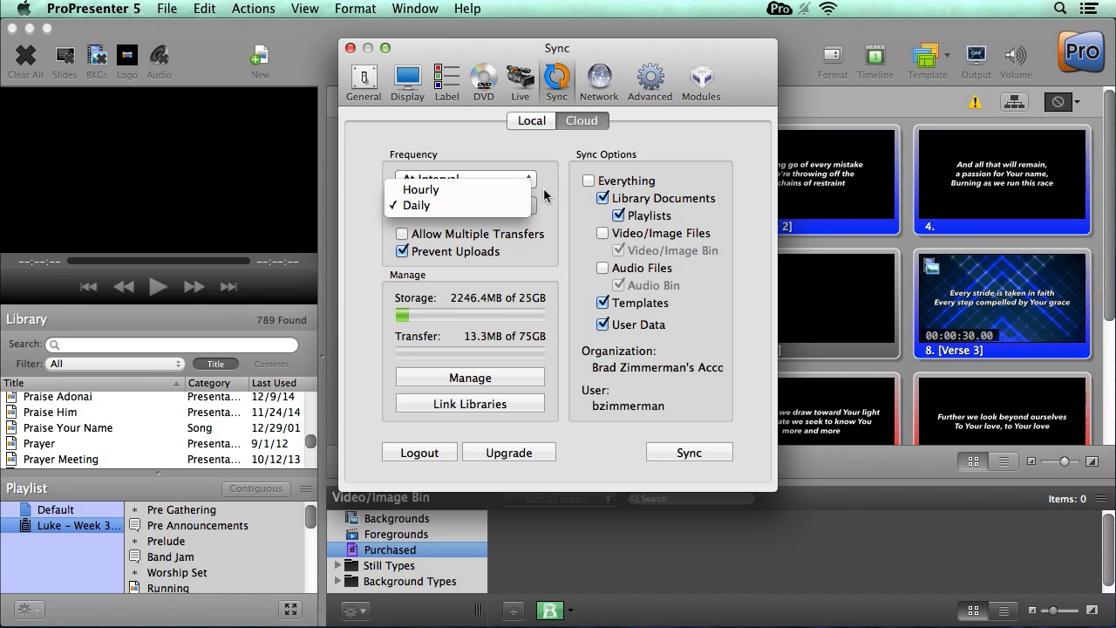
left_click(544, 187)
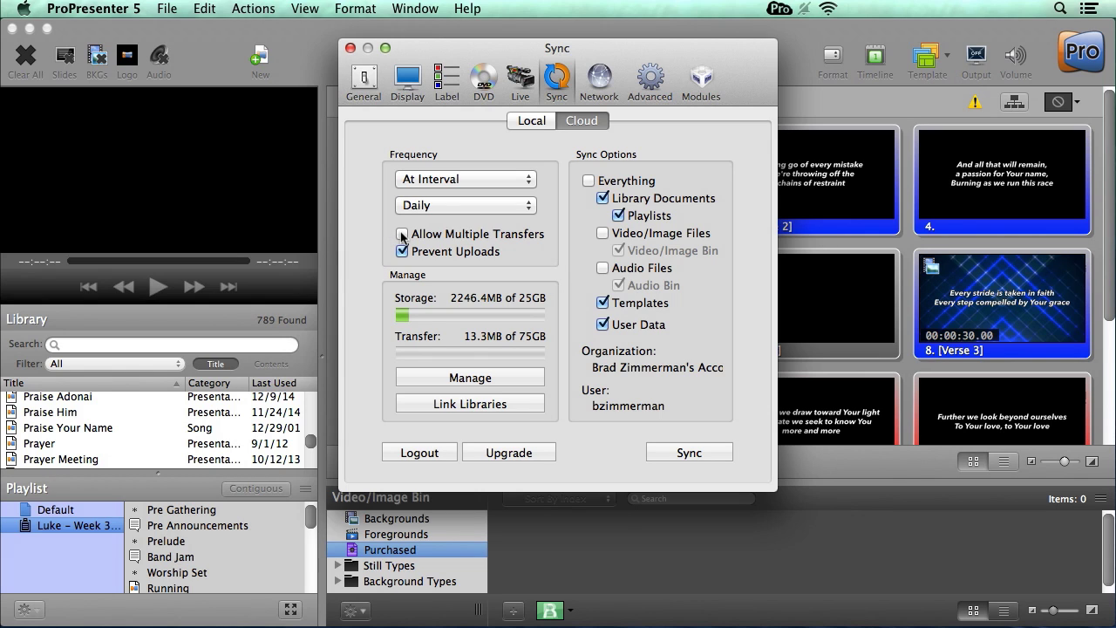
left_click(403, 237)
left_click(403, 237)
- Check Everything under Sync Options
left_click(589, 180)
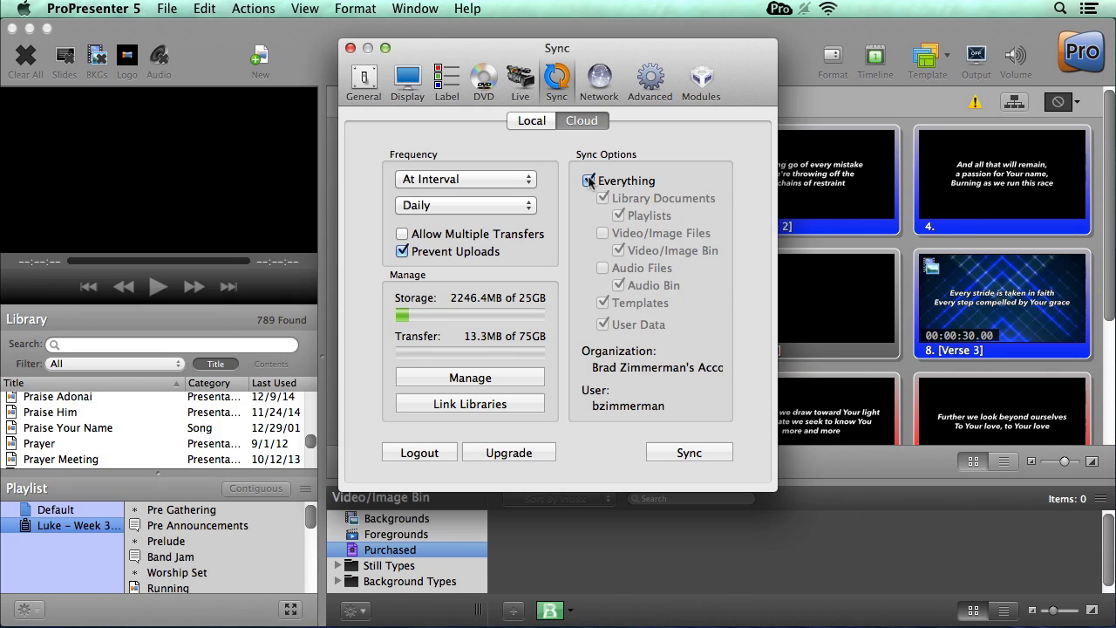
- Uncheck Everything, keeping Library Documents, Playlists, Templates and User Data selected
left_click(590, 180)
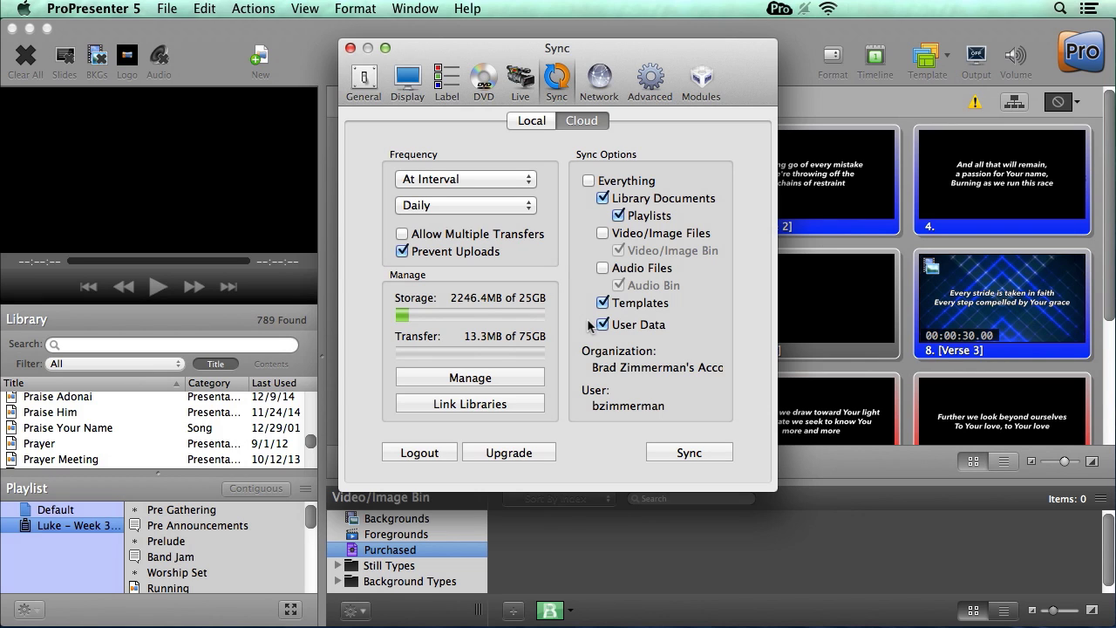
- Open cloud account management and log in at cloud.propresenter.com with the account credentials
left_click(480, 379)
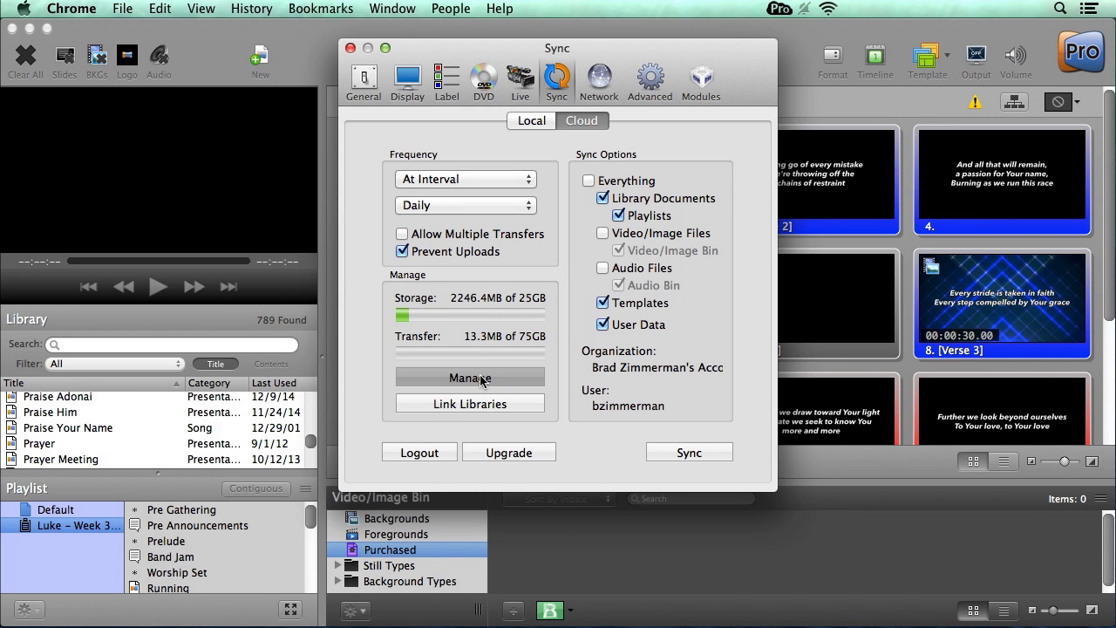
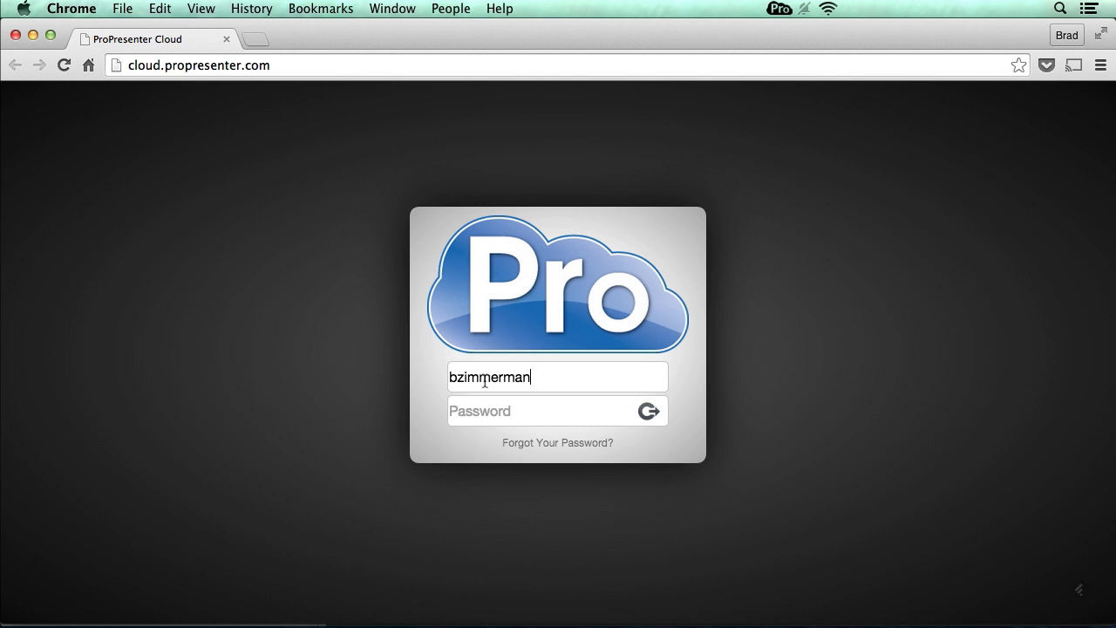
key("Tab")
type("********")
key("Return")
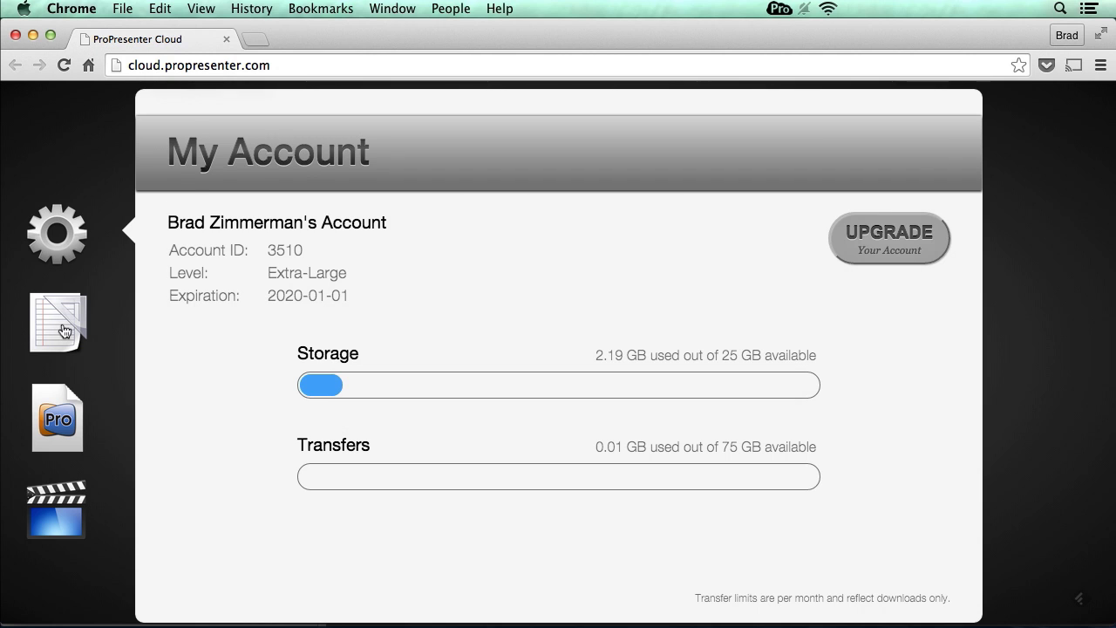
- Browse App Data, Documents and Media, then delete and undelete the fredericks 2002 image
left_click(62, 330)
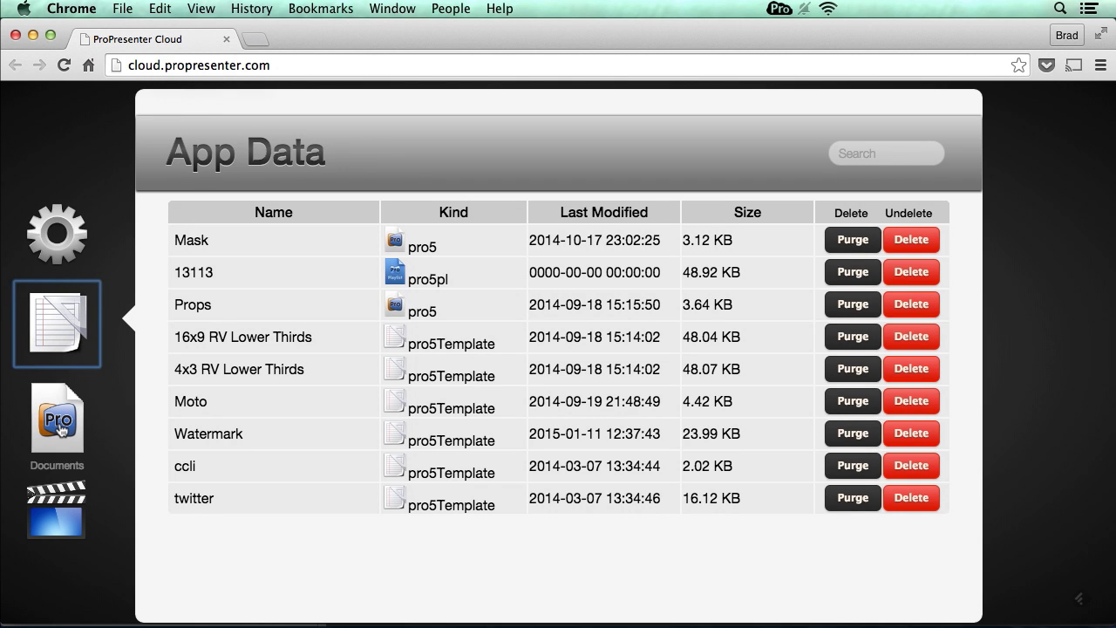
left_click(59, 424)
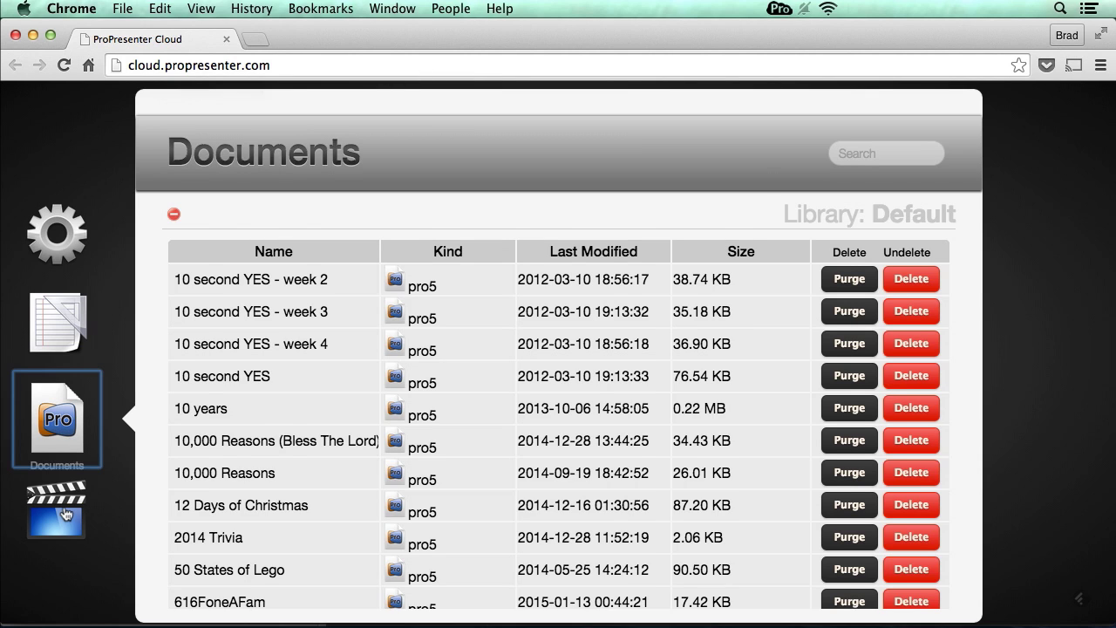
left_click(65, 514)
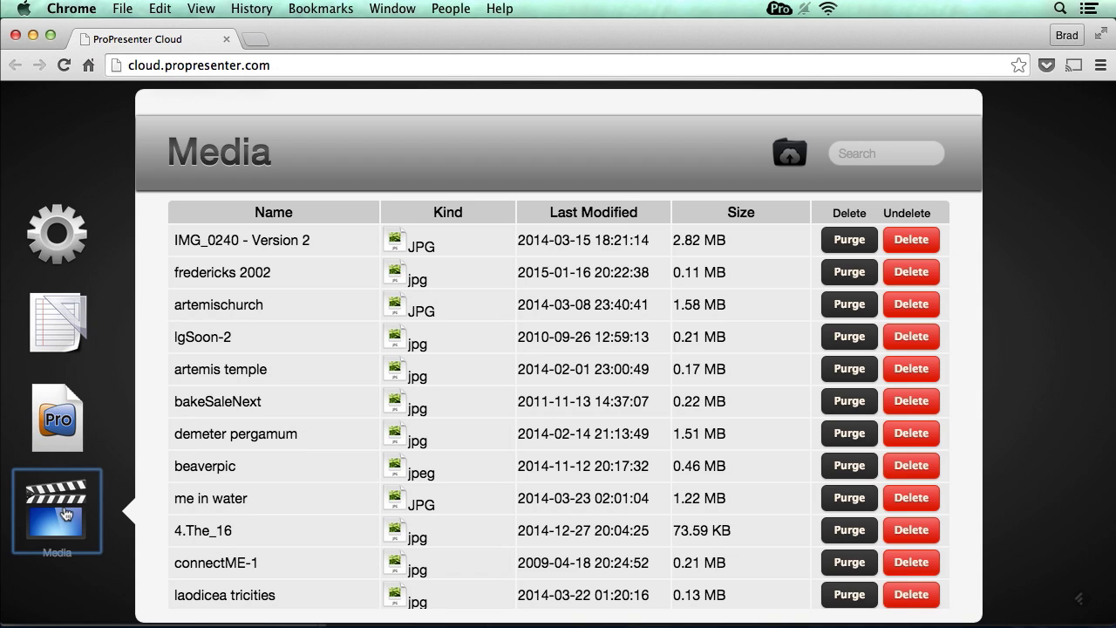
left_click(912, 273)
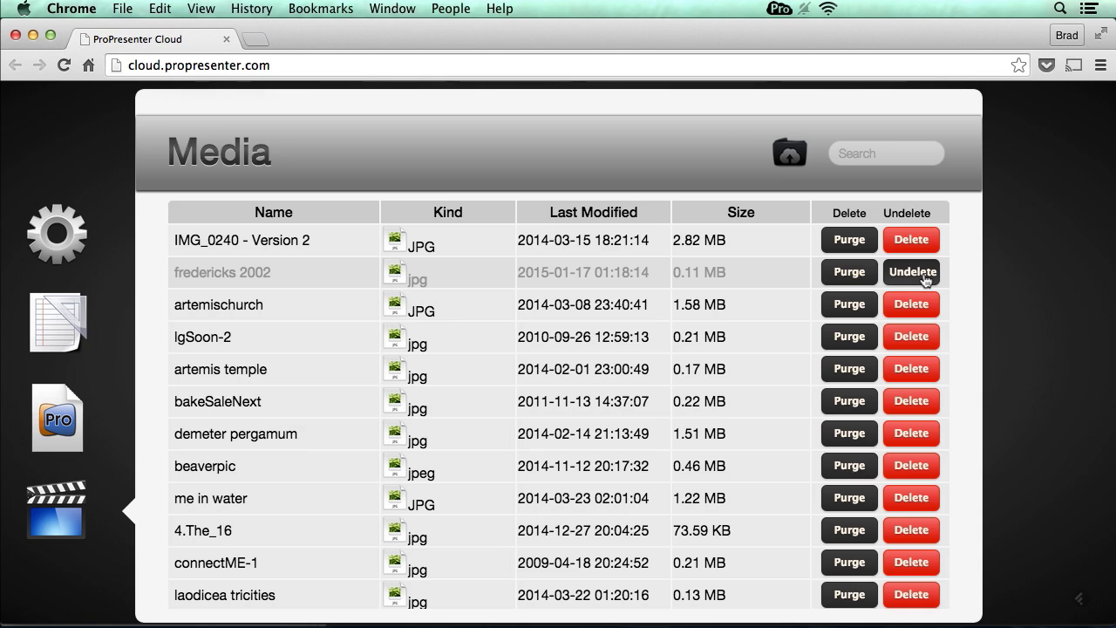
left_click(925, 280)
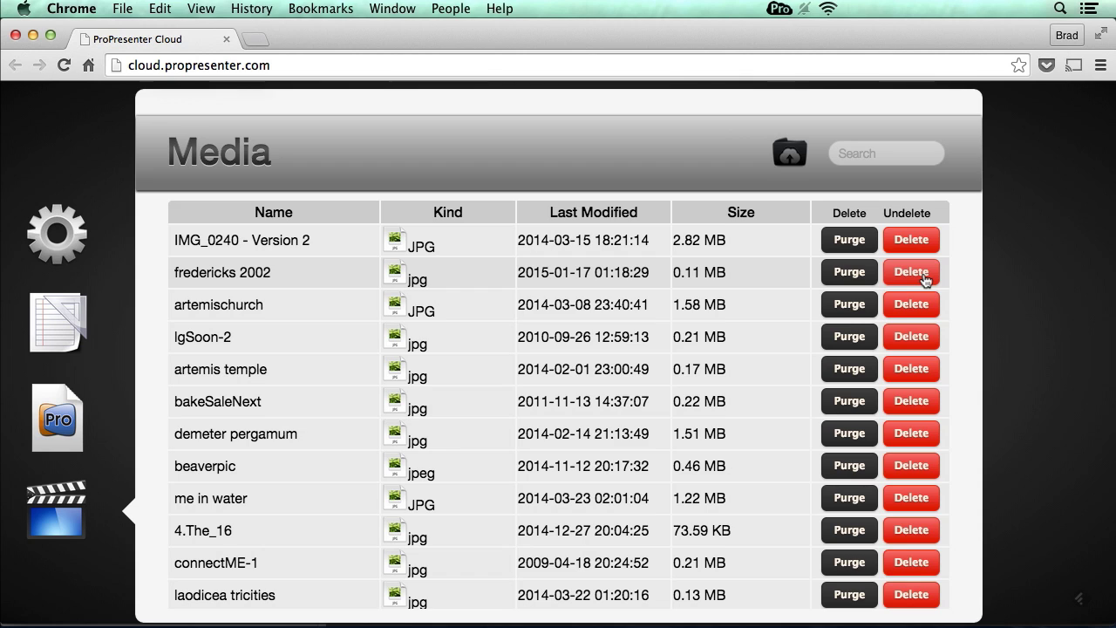
- Start a cloud media upload from the ProPresenter Cloud Media page, then return to ProPresenter 5
left_click(791, 155)
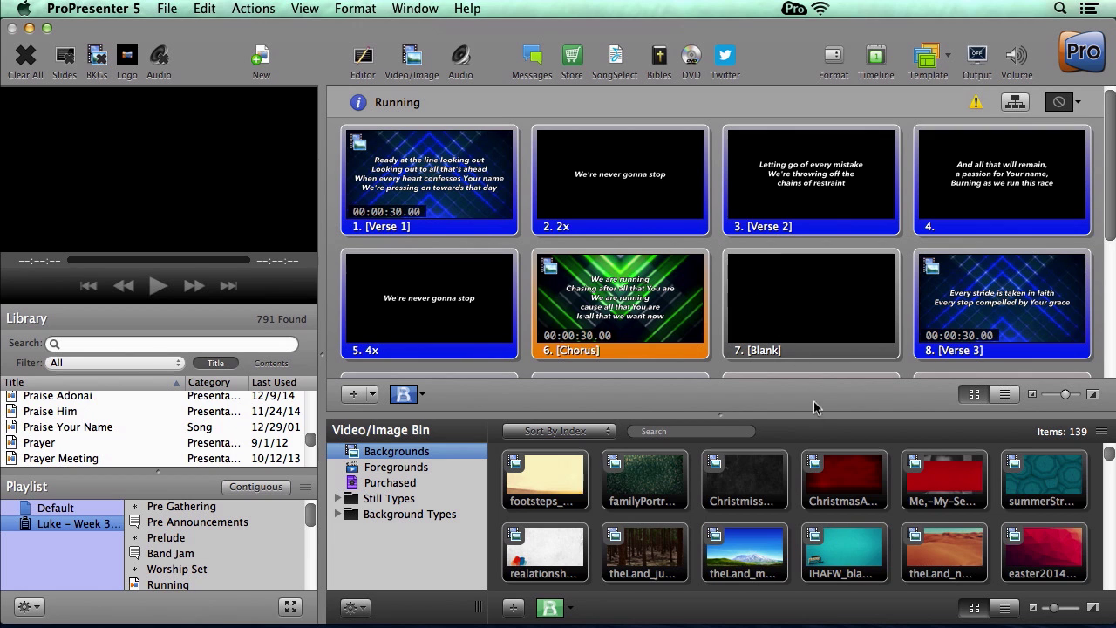
- Delete the red ChristmasA background from the Video/Image Bin, bringing up the Delete Cues or Move to Trash choice
right_click(838, 475)
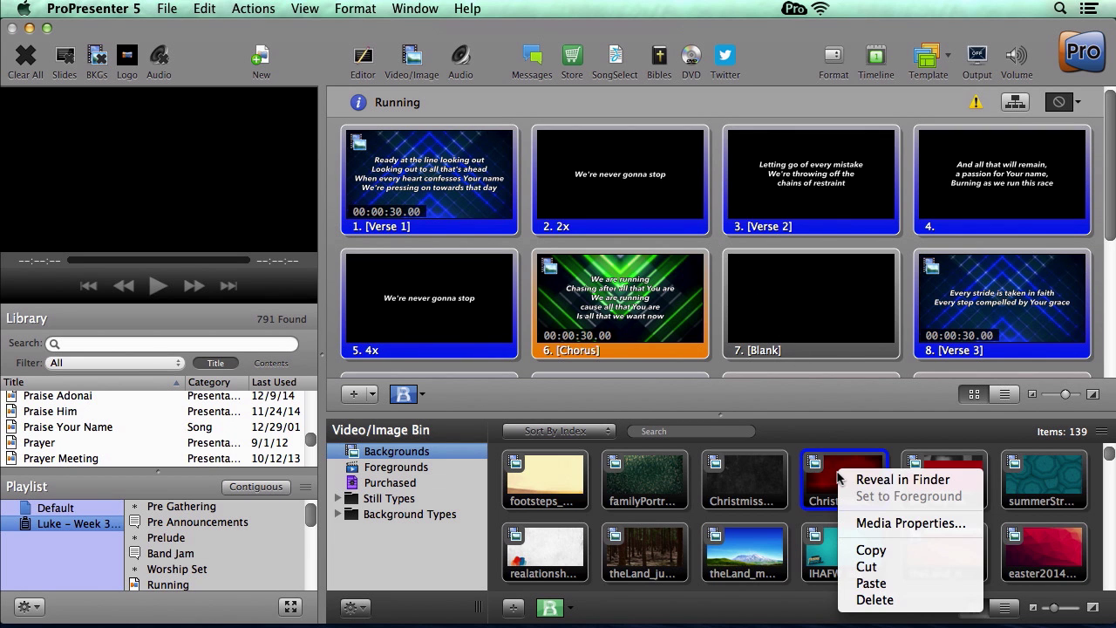
left_click(884, 600)
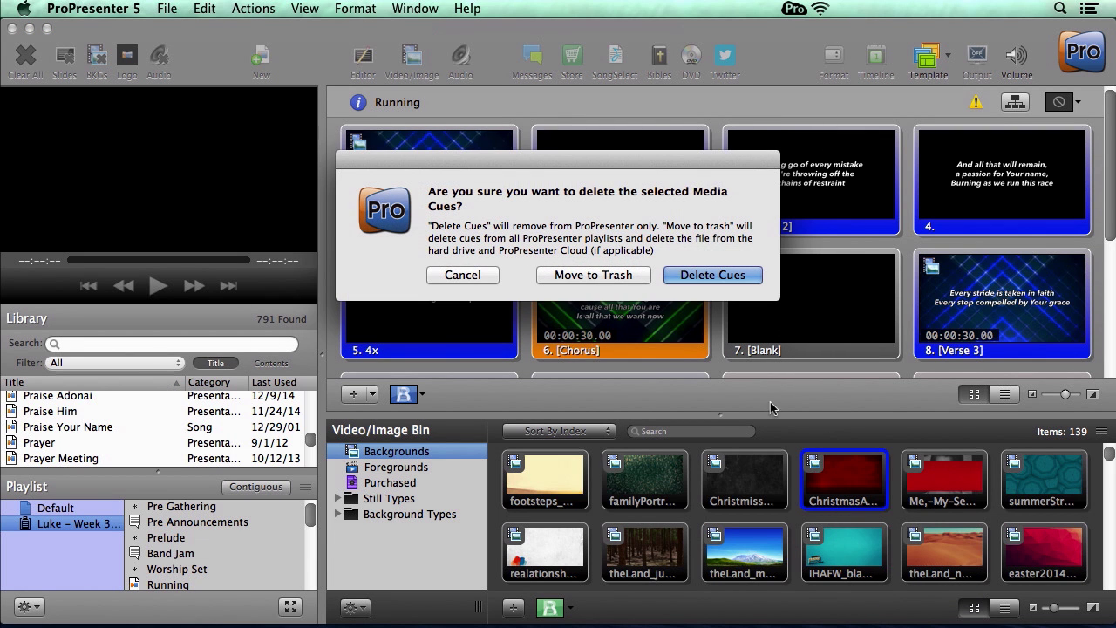